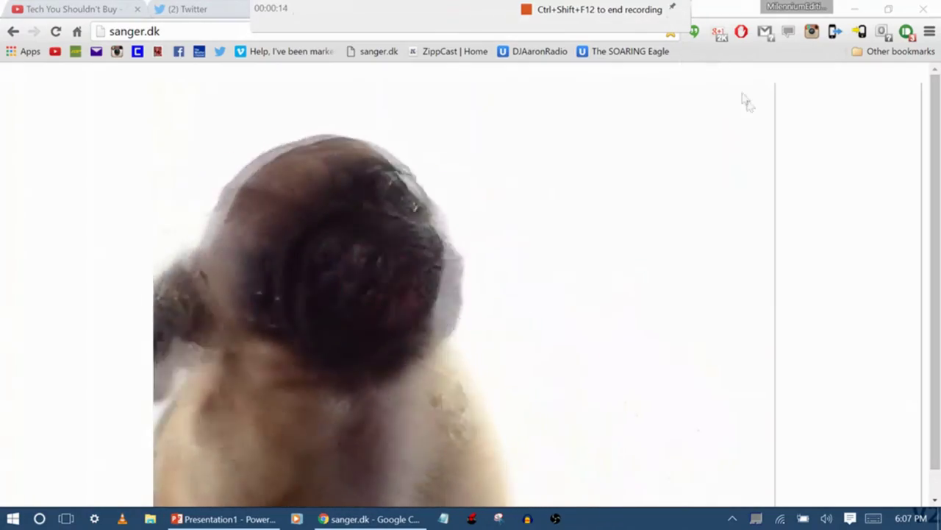
Step: Minimize the browser, launch CyberLink Power2Go, and dismiss its upgrade pop-up
{"action": "left_click", "coordinate": [852, 8]}
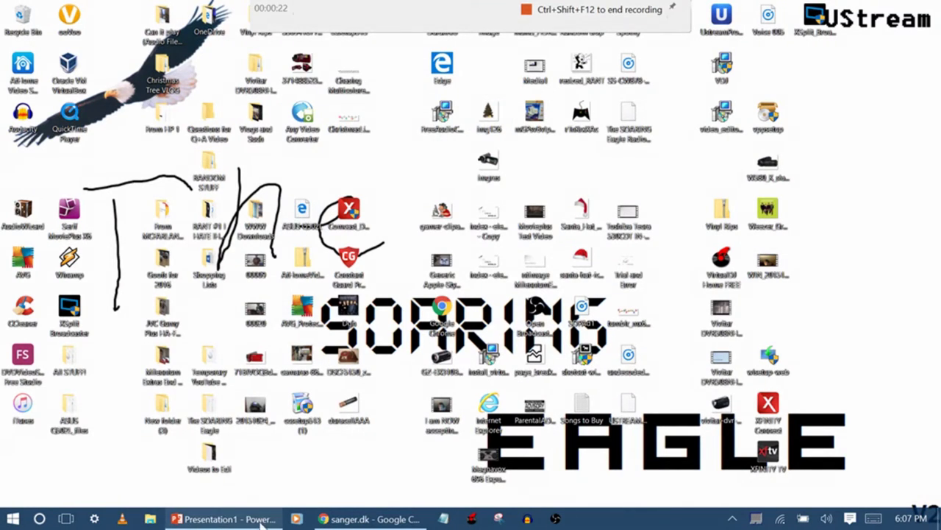
{"action": "mouse_move", "coordinate": [217, 520]}
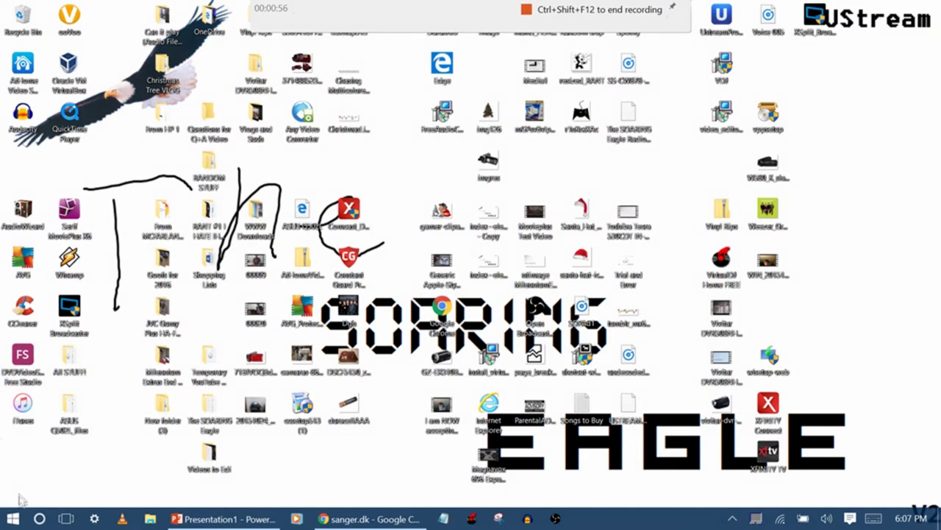
{"action": "left_click", "coordinate": [13, 518]}
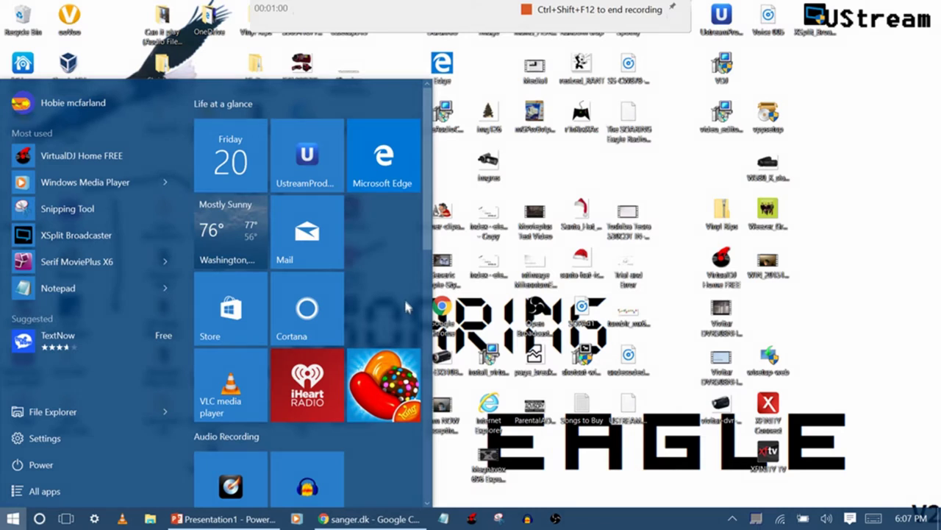
{"action": "scroll", "coordinate": [403, 296], "scroll_direction": "down", "scroll_amount": 3}
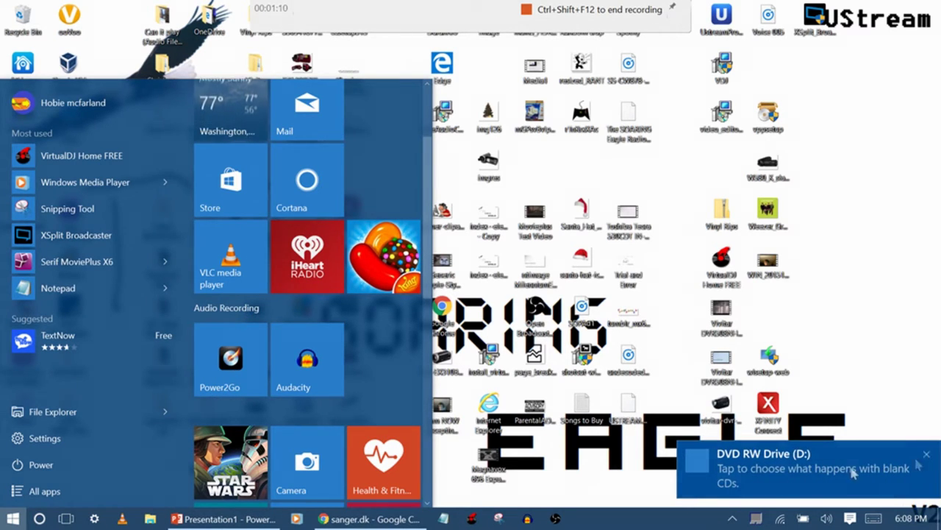
{"action": "left_click", "coordinate": [232, 387]}
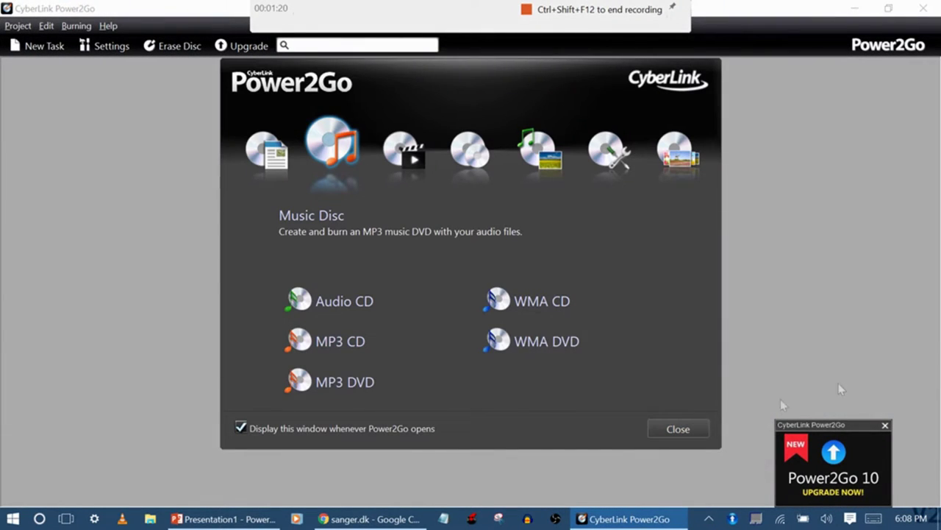
{"action": "left_click", "coordinate": [886, 424]}
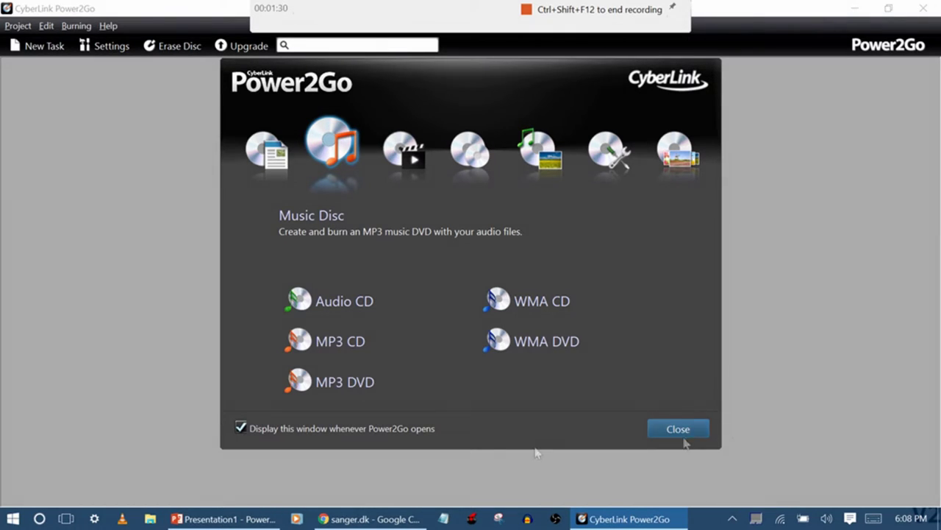
Step: Start a new Audio CD project under Music Disc and look through the music library
{"action": "mouse_move", "coordinate": [293, 167]}
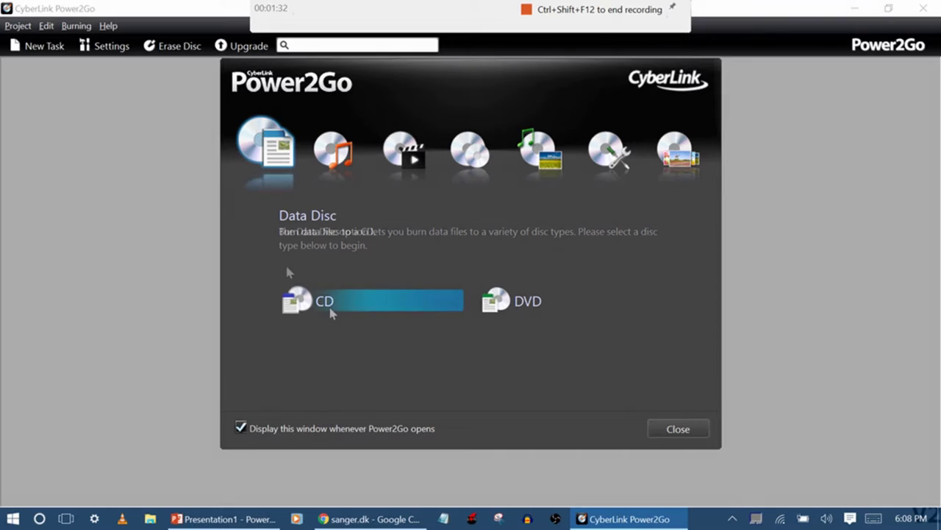
{"action": "mouse_move", "coordinate": [355, 164]}
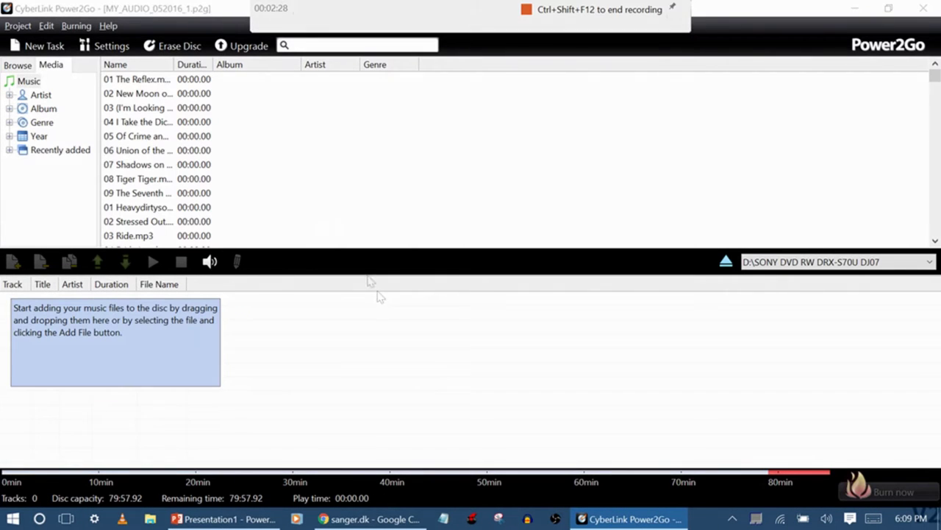
{"action": "scroll", "coordinate": [248, 159], "scroll_direction": "down", "scroll_amount": 8}
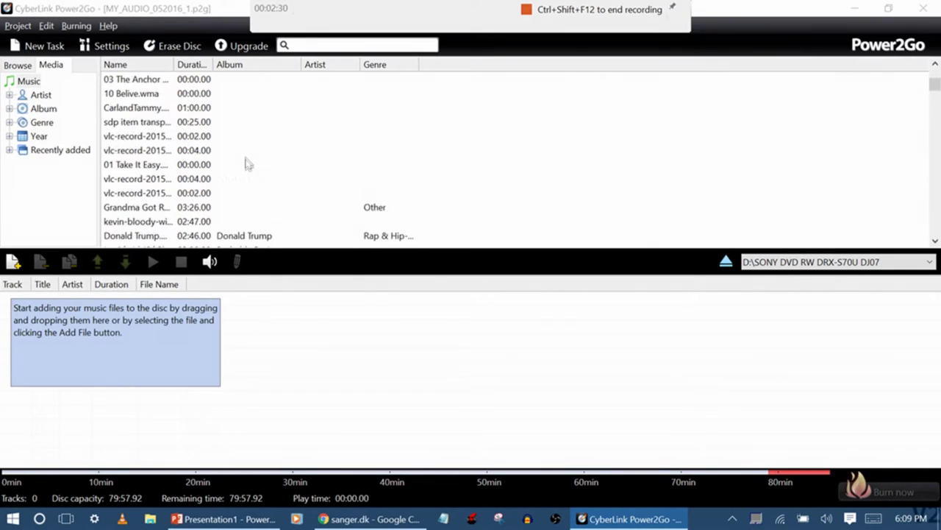
{"action": "scroll", "coordinate": [248, 163], "scroll_direction": "up", "scroll_amount": 8}
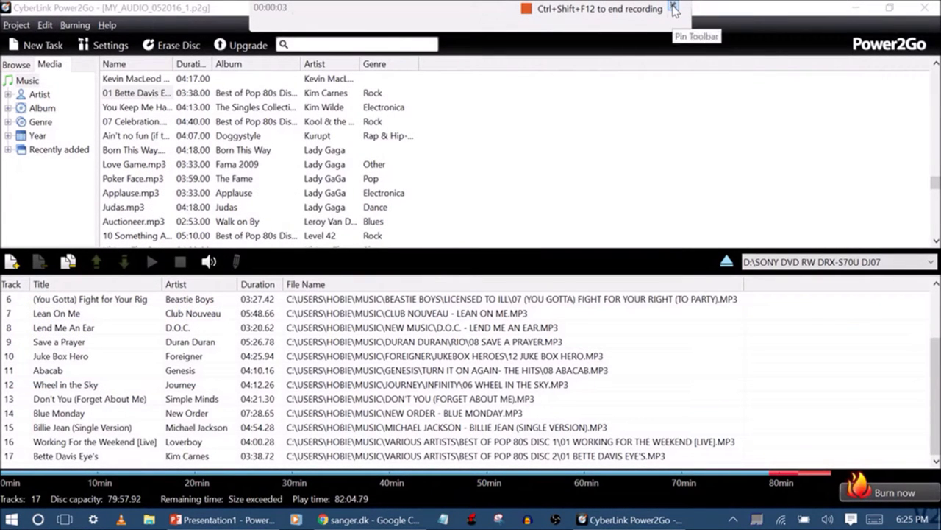
Step: Review the disc's track list and remove the track Billie Jean (Single Version) from it
{"action": "left_click", "coordinate": [674, 7]}
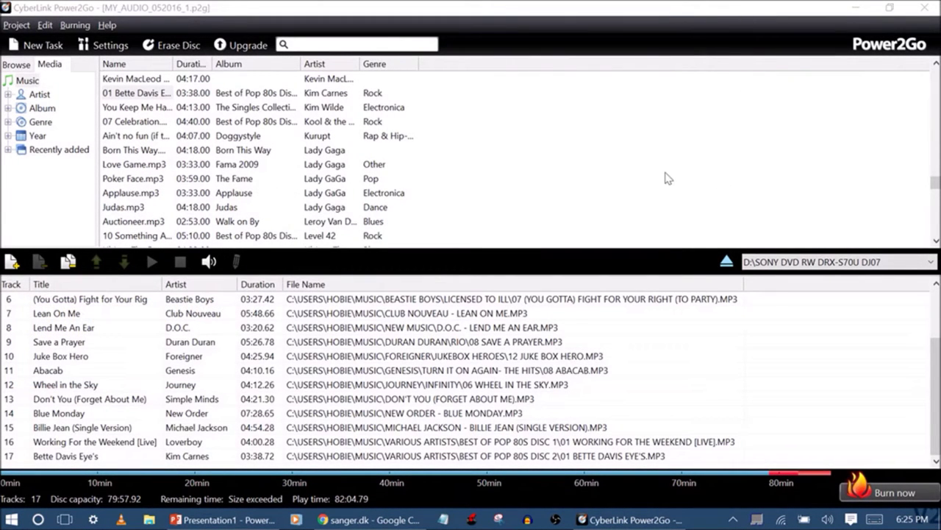
{"action": "scroll", "coordinate": [229, 420], "scroll_direction": "up", "scroll_amount": 2}
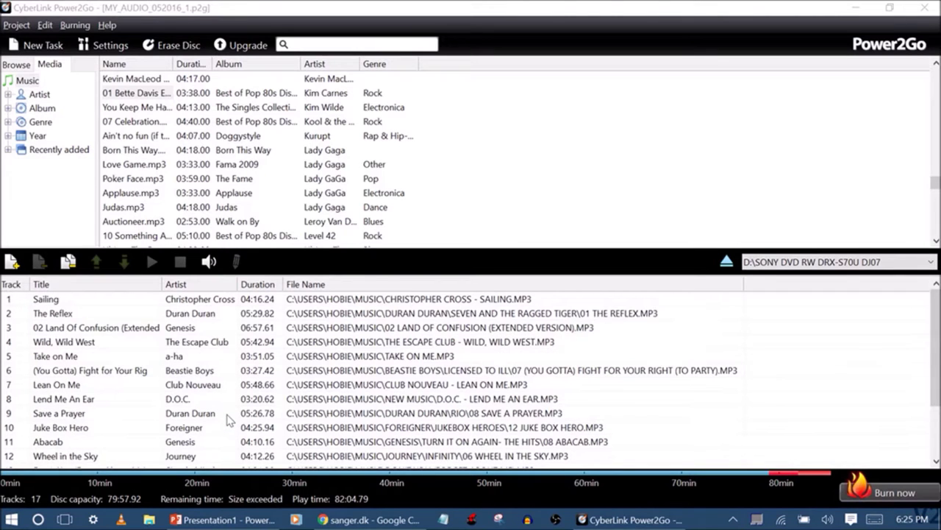
{"action": "scroll", "coordinate": [229, 419], "scroll_direction": "down", "scroll_amount": 2}
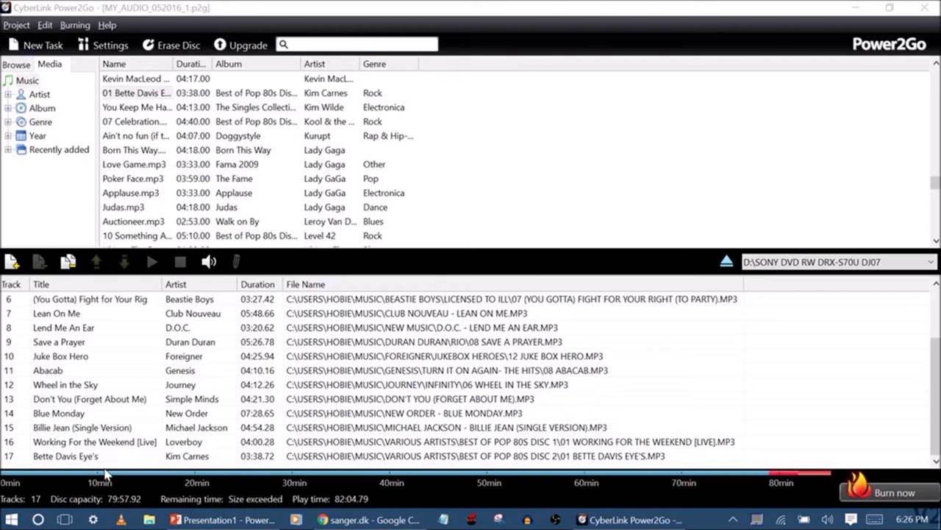
{"action": "scroll", "coordinate": [222, 340], "scroll_direction": "up", "scroll_amount": 2}
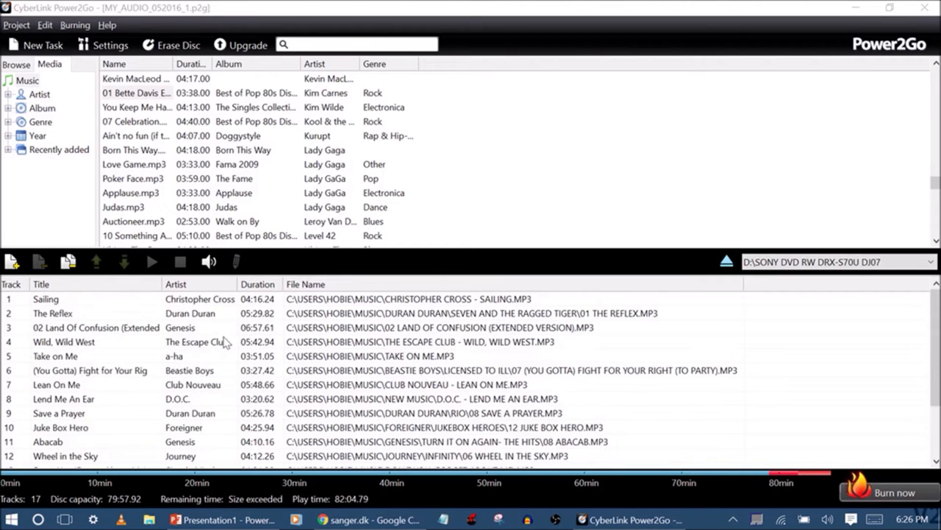
{"action": "scroll", "coordinate": [230, 346], "scroll_direction": "down", "scroll_amount": 2}
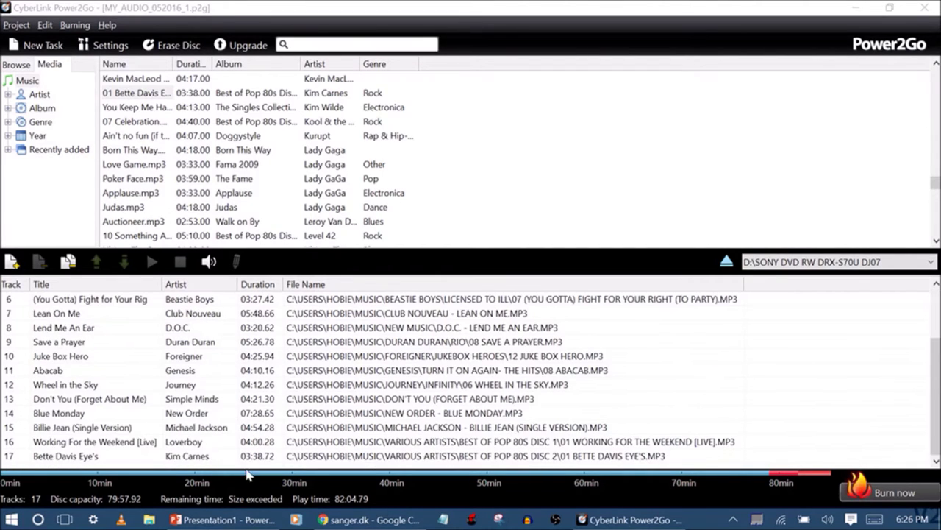
{"action": "right_click", "coordinate": [98, 429]}
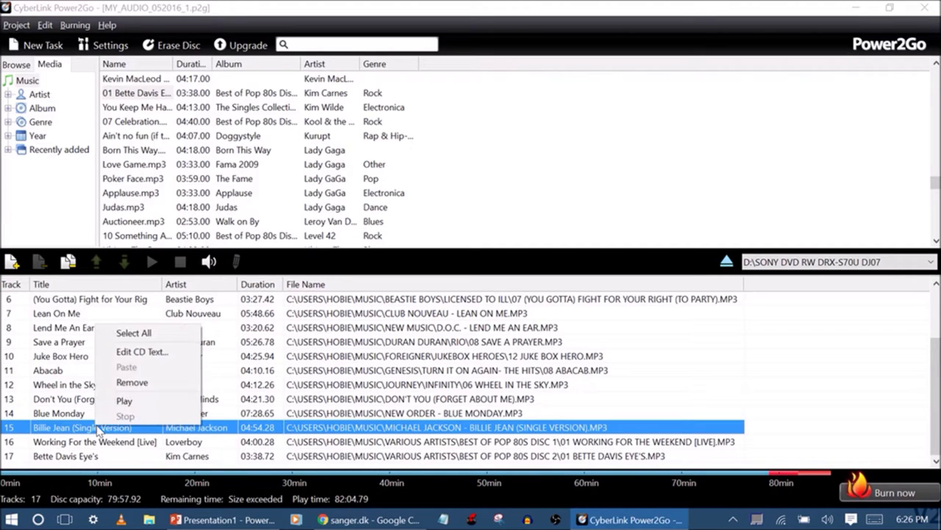
{"action": "left_click", "coordinate": [143, 382]}
{"action": "scroll", "coordinate": [544, 420], "scroll_direction": "down", "scroll_amount": 2}
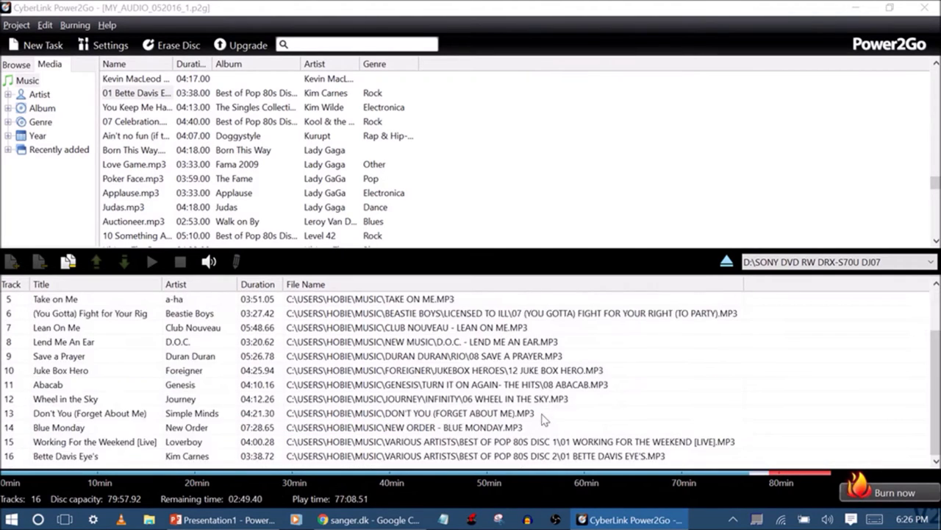
Step: Open the burn settings for the compilation and show the Audio CD options
{"action": "left_click", "coordinate": [868, 503]}
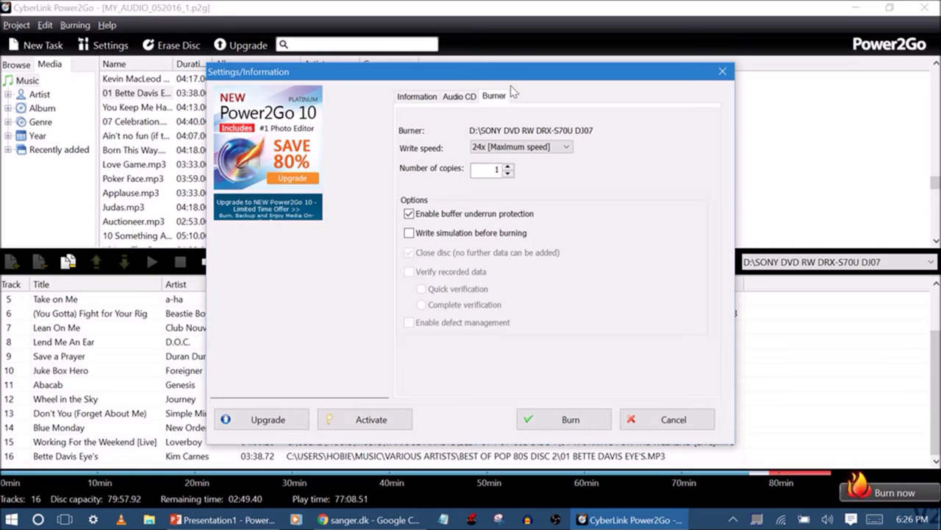
{"action": "left_click", "coordinate": [458, 96]}
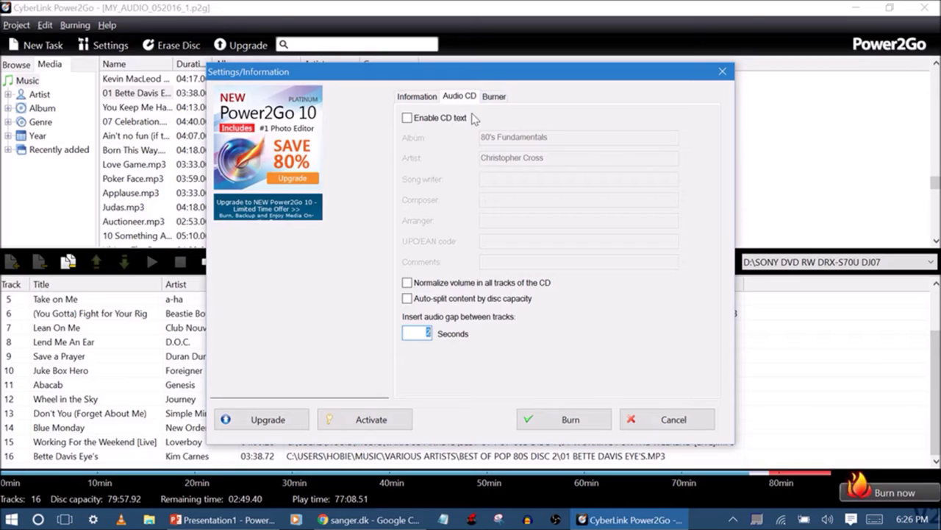
Step: Try out CD text with the album title Album and the artist Me, and switch CD text off again
{"action": "left_click", "coordinate": [464, 117]}
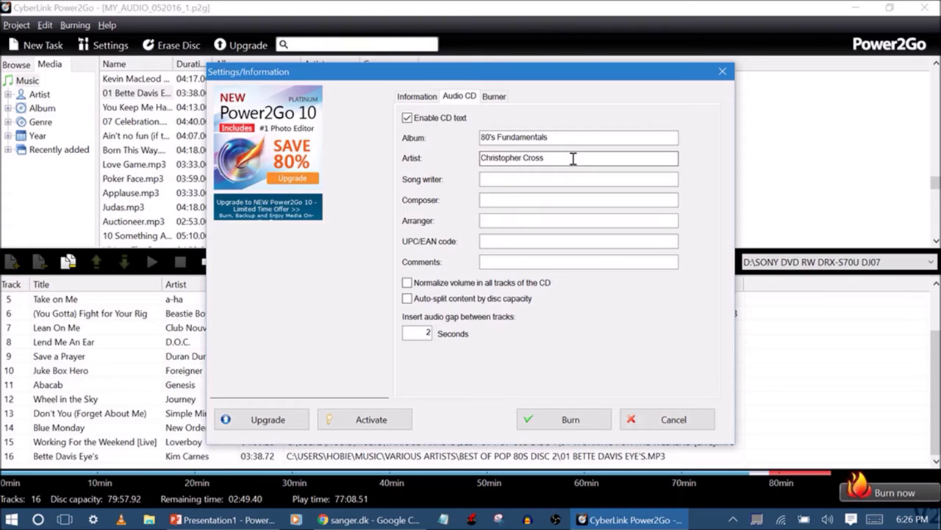
{"action": "left_click", "coordinate": [574, 140]}
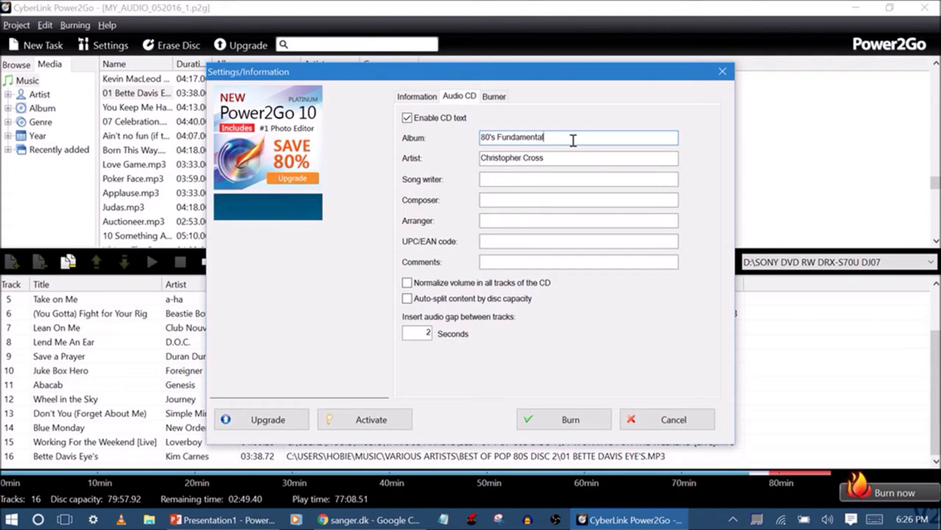
{"action": "key", "text": "BackSpace"}
{"action": "key", "text": "BackSpace"}
{"action": "key", "text": "BackSpace"}
{"action": "key", "text": "BackSpace"}
{"action": "key", "text": "BackSpace"}
{"action": "key", "text": "BackSpace"}
{"action": "key", "text": "BackSpace"}
{"action": "key", "text": "BackSpace"}
{"action": "key", "text": "BackSpace"}
{"action": "key", "text": "BackSpace"}
{"action": "key", "text": "BackSpace"}
{"action": "key", "text": "BackSpace"}
{"action": "key", "text": "BackSpace"}
{"action": "key", "text": "BackSpace"}
{"action": "key", "text": "BackSpace"}
{"action": "key", "text": "BackSpace"}
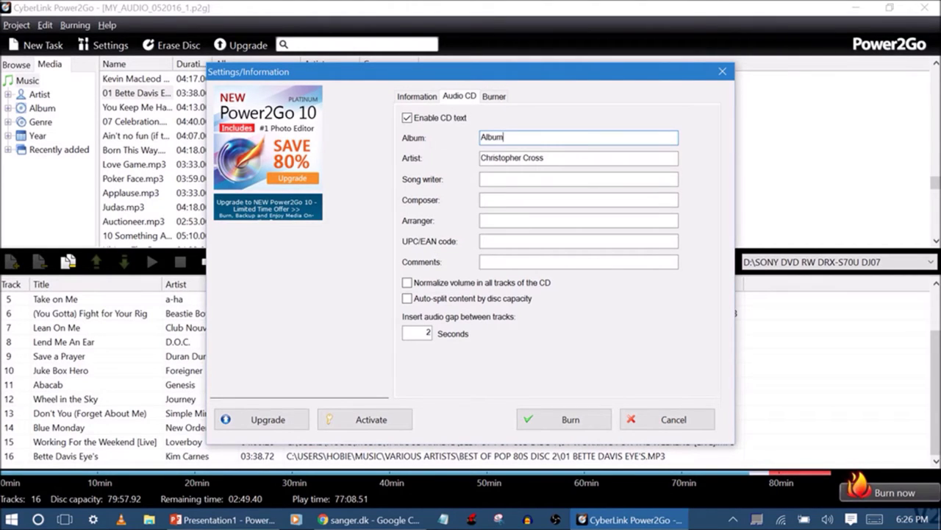
{"action": "key", "text": "Tab"}
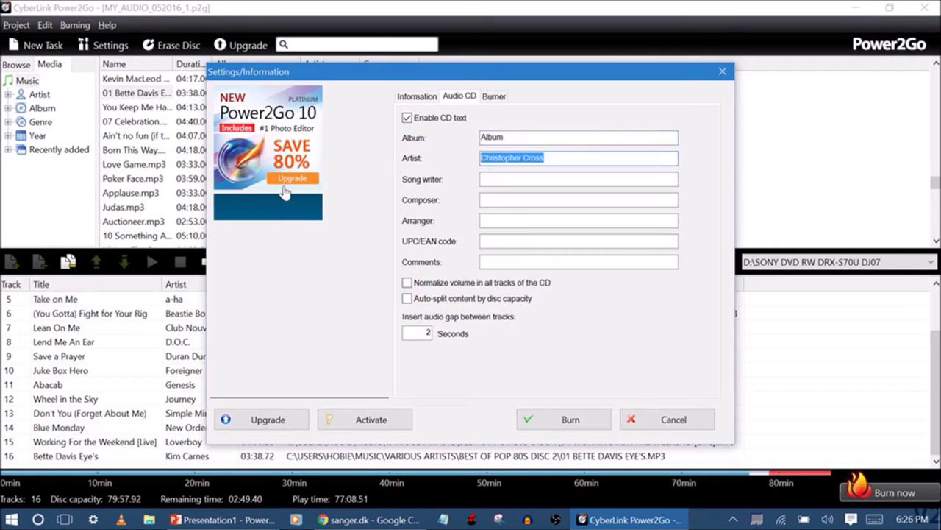
{"action": "type", "text": "Me"}
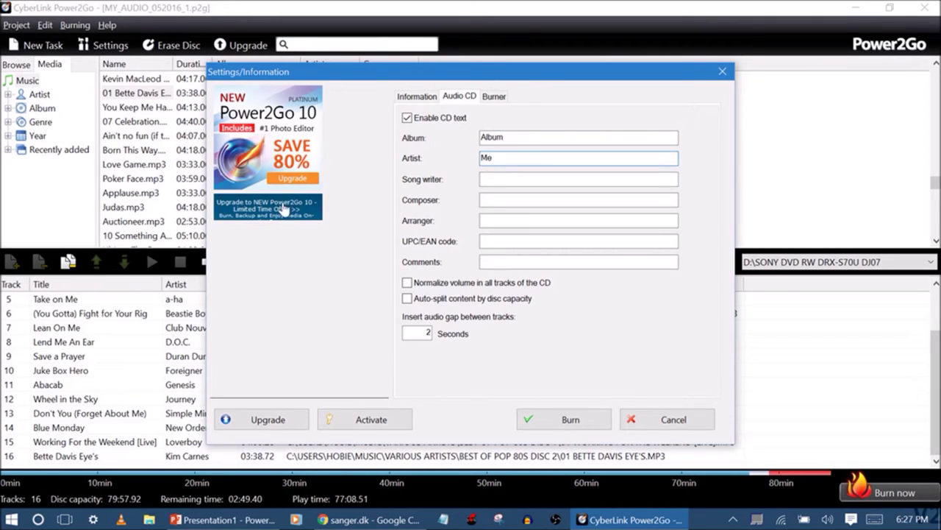
{"action": "left_click", "coordinate": [407, 118]}
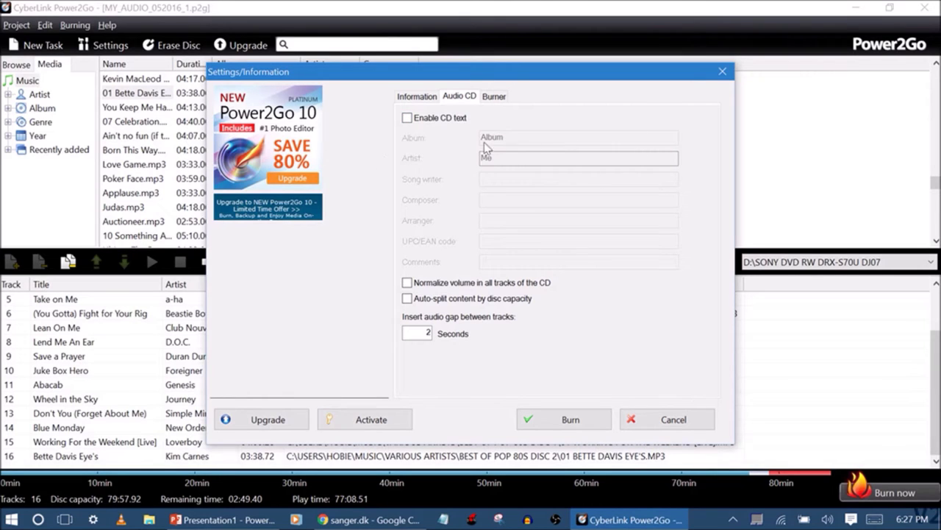
Step: Set the burner's write speed to 24x [Maximum speed] and start burning the audio CD
{"action": "left_click", "coordinate": [494, 96]}
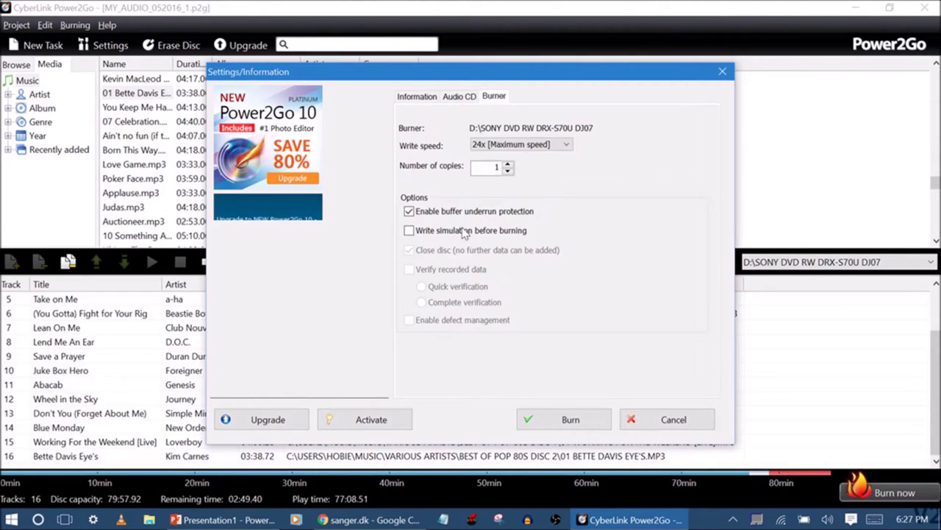
{"action": "left_click", "coordinate": [565, 145]}
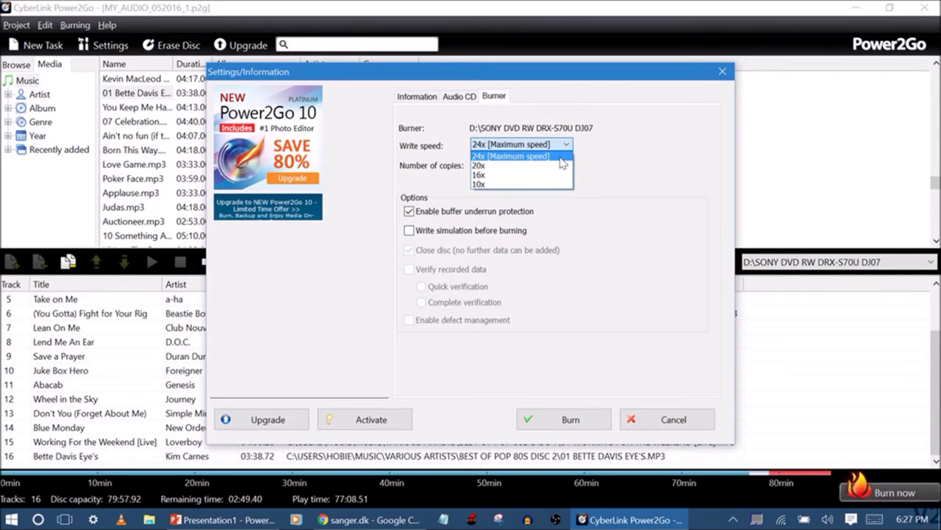
{"action": "left_click", "coordinate": [560, 158]}
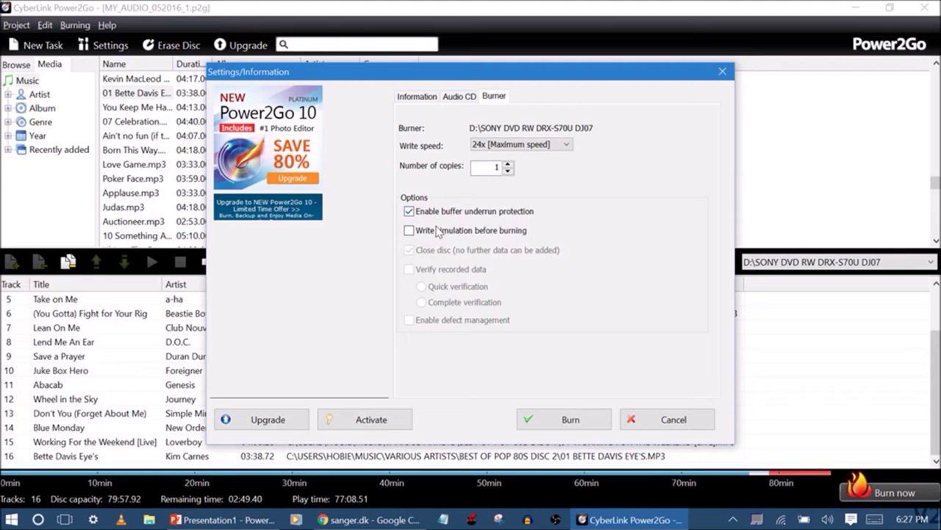
{"action": "mouse_move", "coordinate": [449, 219]}
{"action": "left_click", "coordinate": [568, 423]}
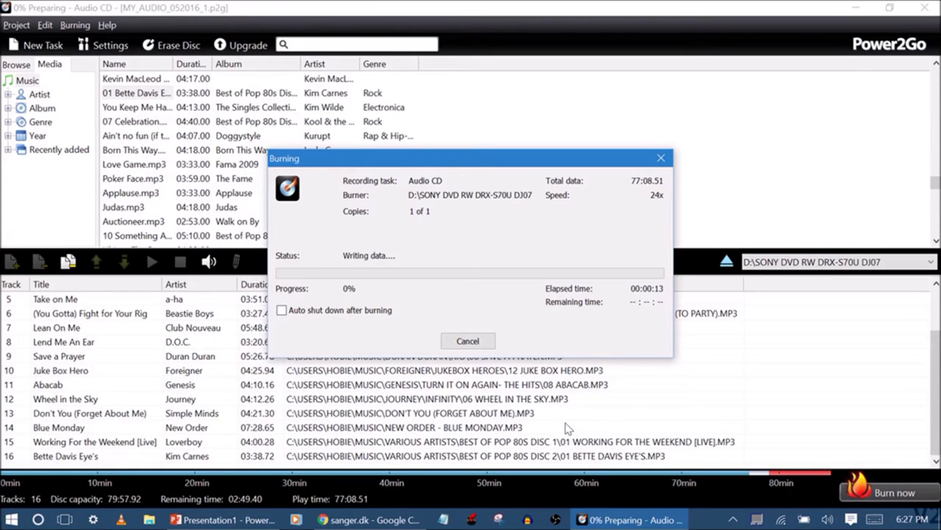
{"action": "mouse_move", "coordinate": [340, 6]}
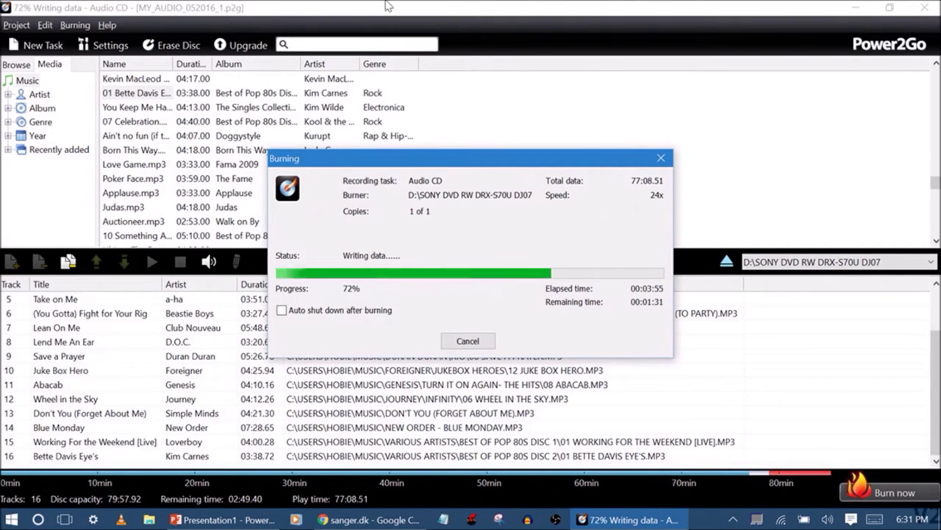
{"action": "mouse_move", "coordinate": [387, 7]}
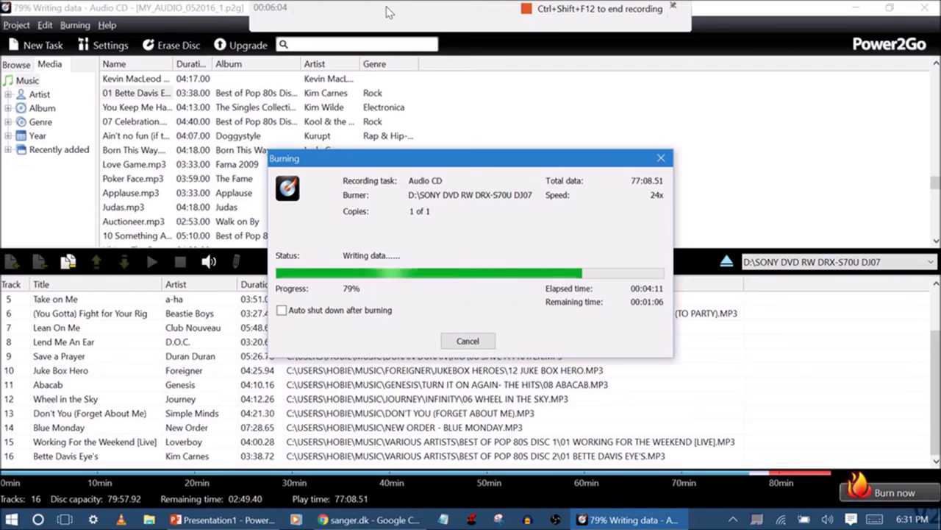